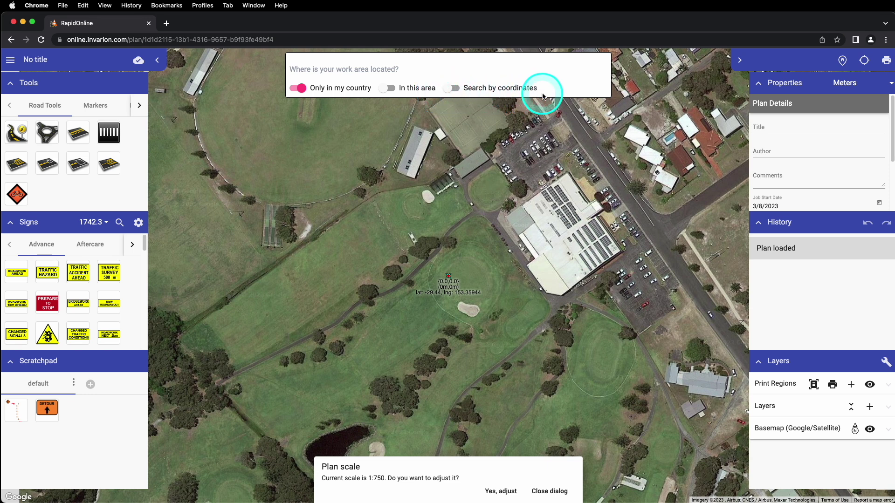
Search 'beechwor' and choose Beechworth Gaol as the work area
left_click(401, 71)
type("beechwor")
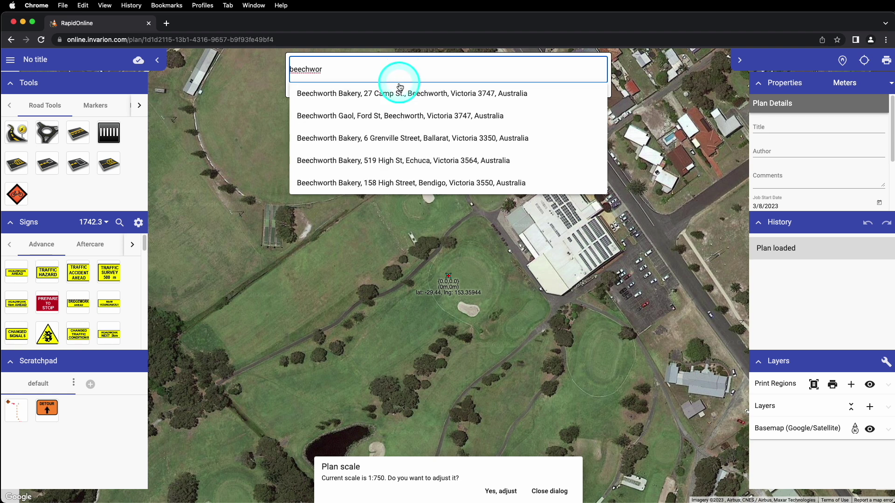
left_click(387, 116)
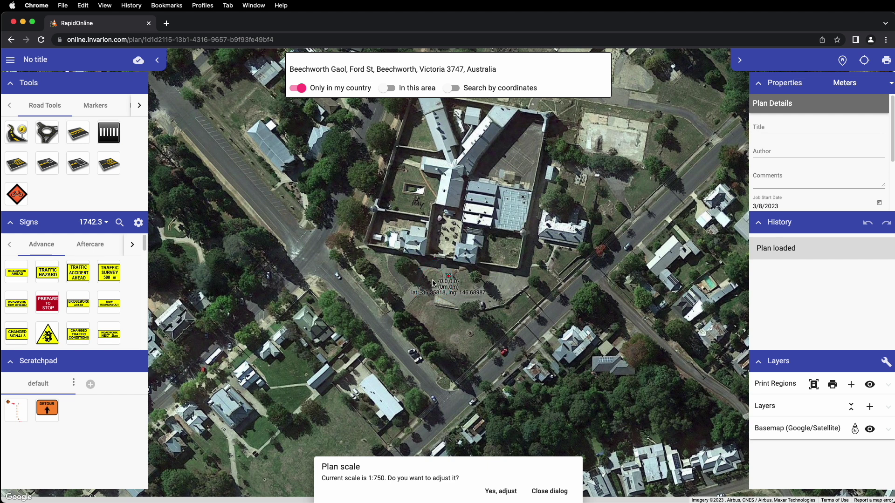
Pan and zoom to frame the whole gaol compound and surrounding streets
mouse_move(432, 283)
left_mouse_down()
mouse_move(393, 256)
mouse_move(428, 220)
mouse_move(456, 256)
mouse_move(447, 295)
mouse_move(425, 306)
left_mouse_up()
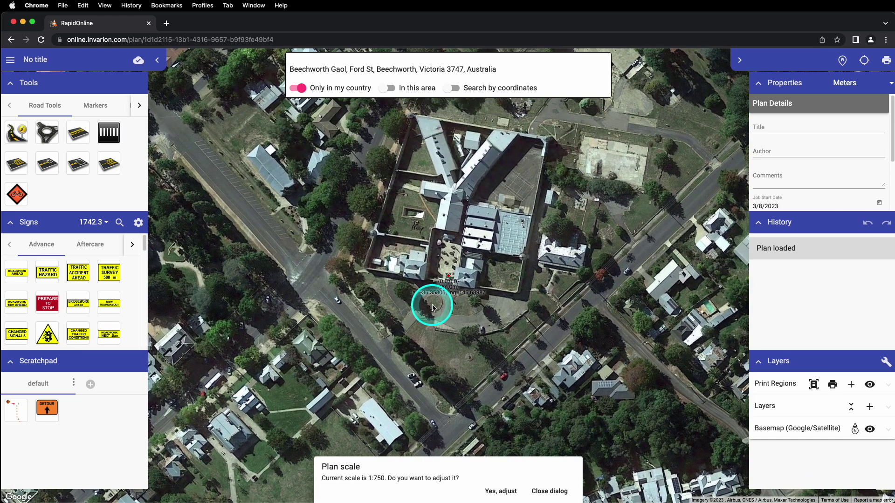
scroll(470, 277, "up", 5)
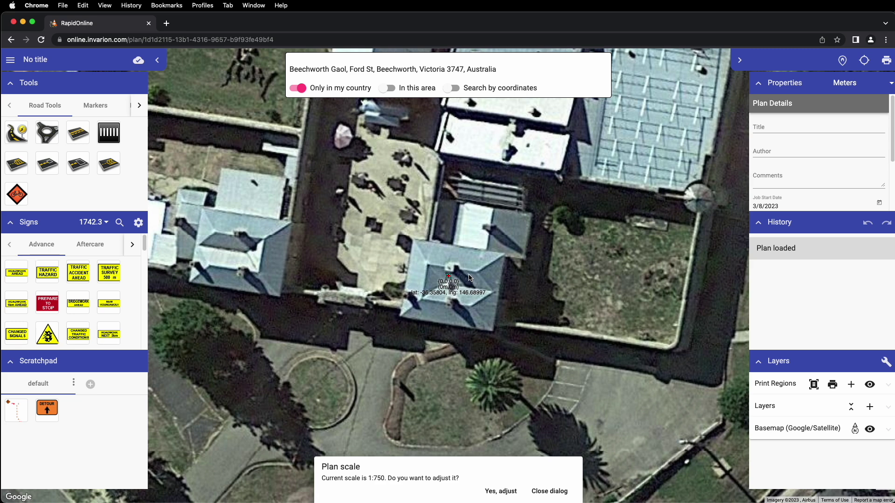
scroll(469, 278, "down", 3)
scroll(469, 278, "down", 4)
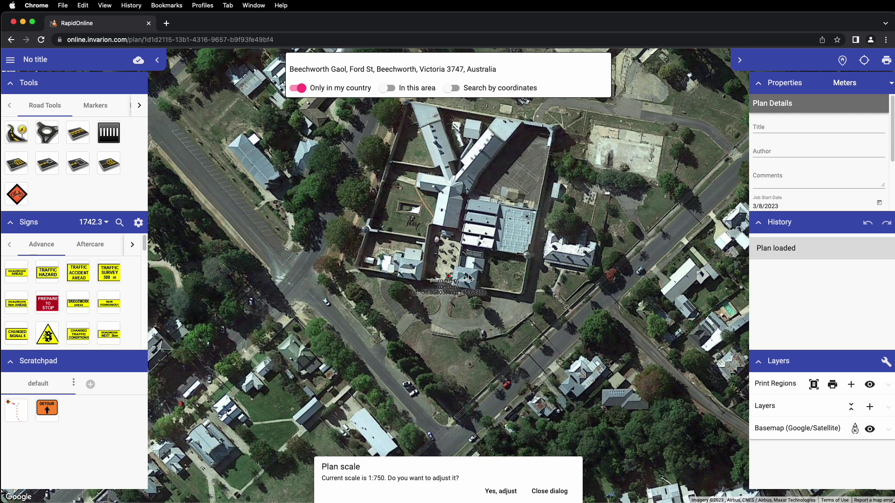
left_click(469, 278)
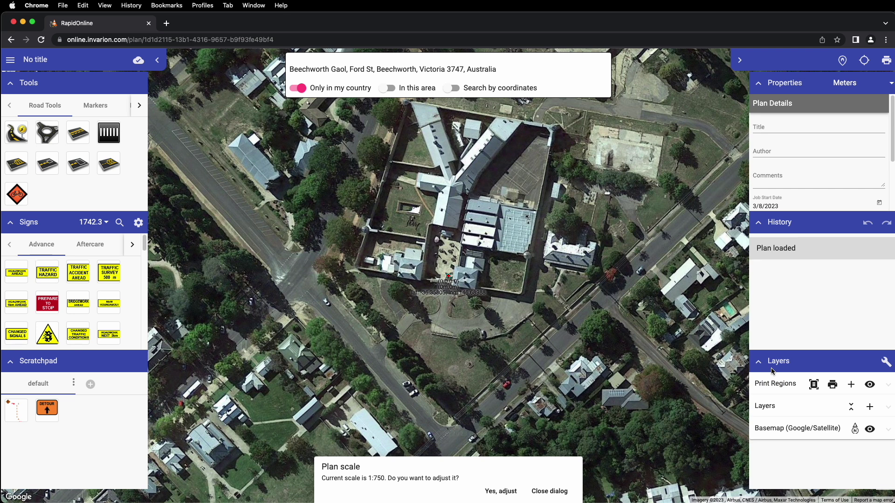
Return to the plan origin and place a triangle warning sign in the gaol's southern yard
left_click(842, 67)
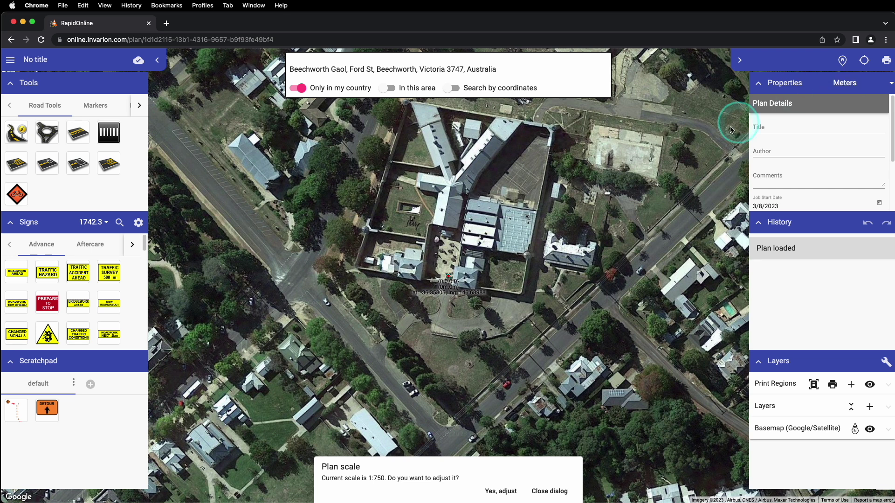
left_click(448, 281)
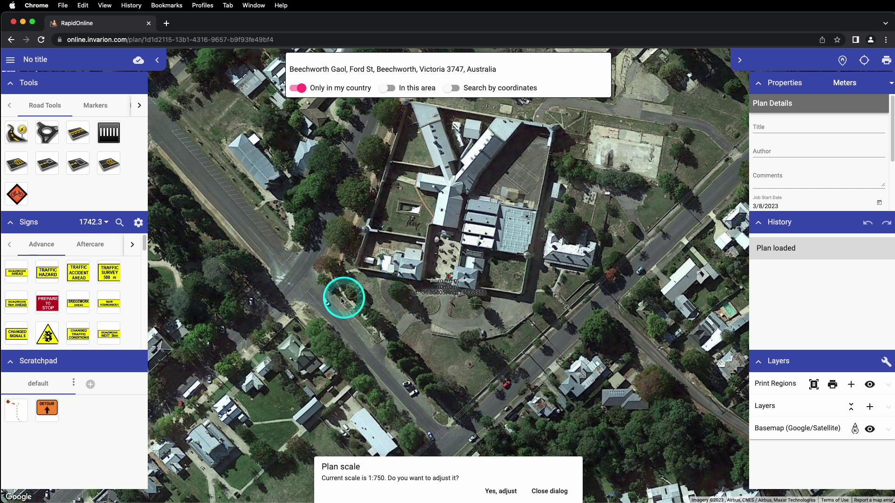
left_click_drag(49, 338, 492, 260)
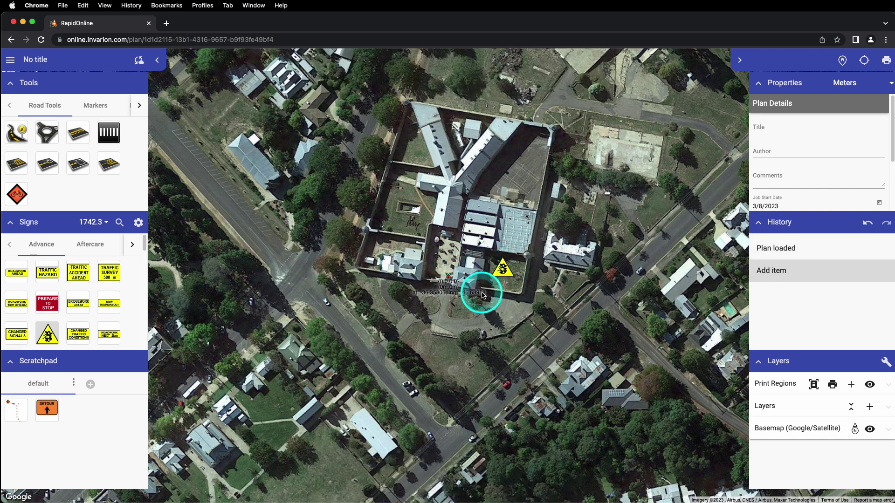
left_click_drag(496, 296, 443, 348)
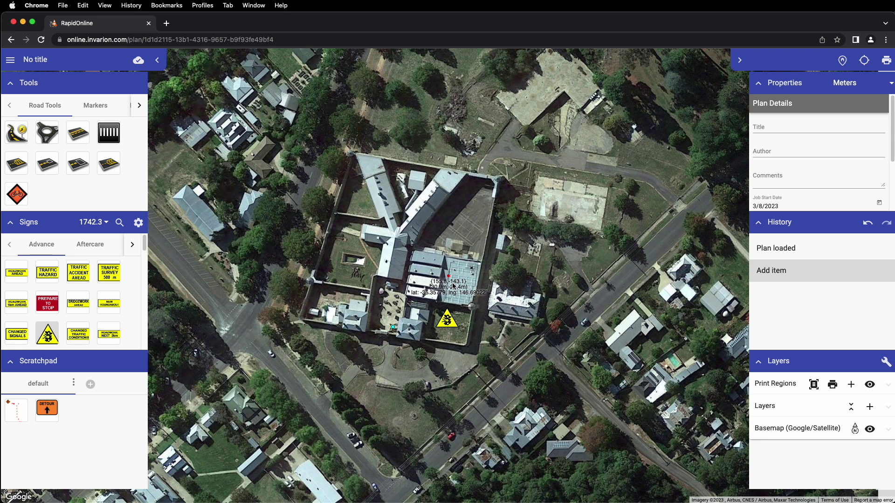
Hide the map's centre coordinates, then use the geolocation and print preview buttons
left_click(886, 363)
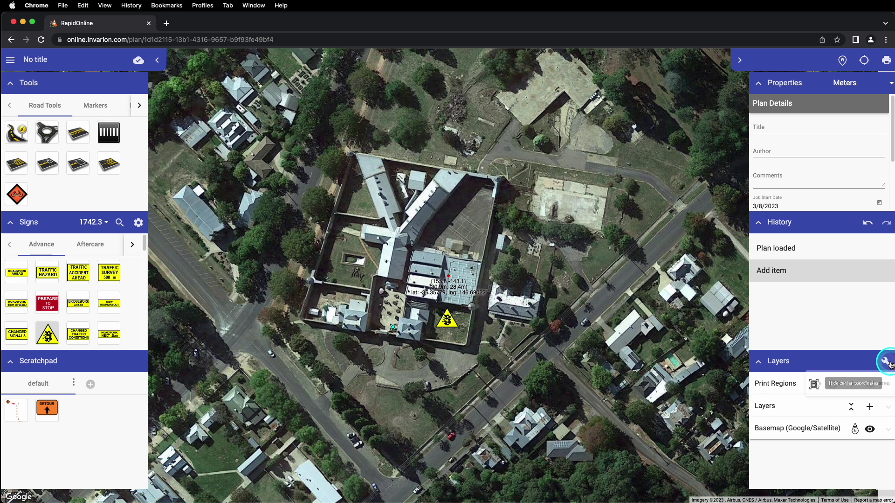
left_click(863, 383)
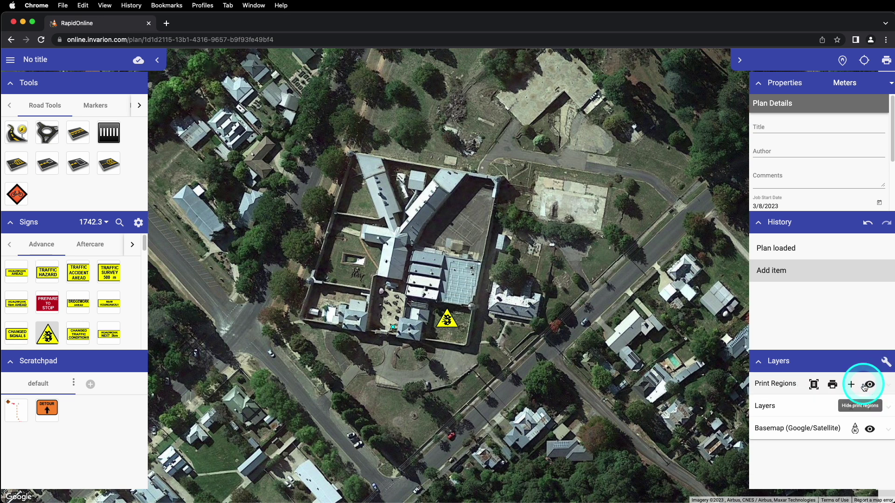
left_click(865, 68)
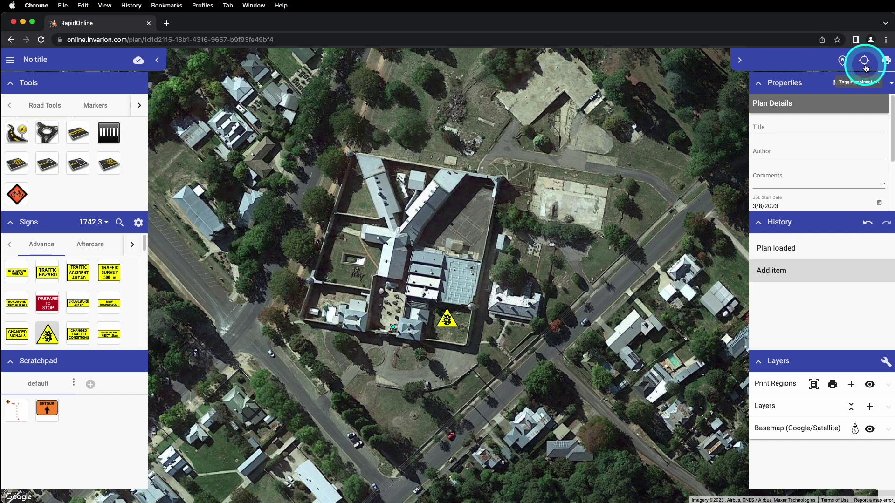
left_click(865, 67)
left_click(888, 66)
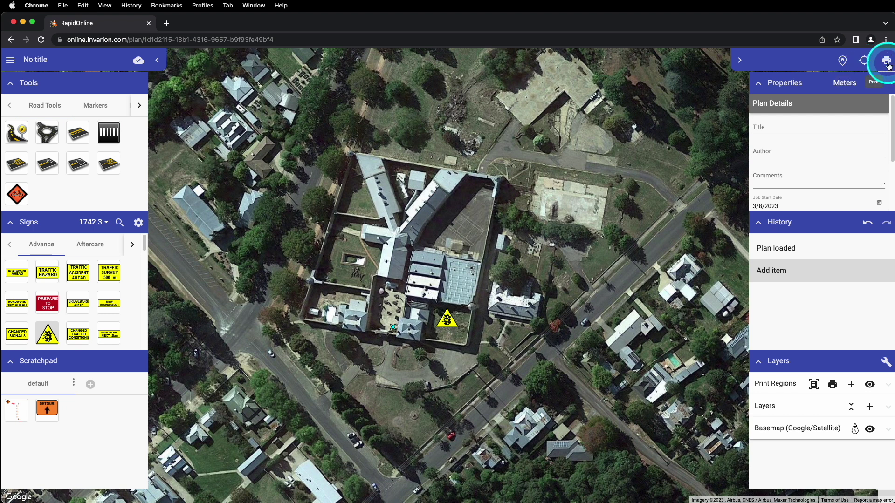
left_click(888, 66)
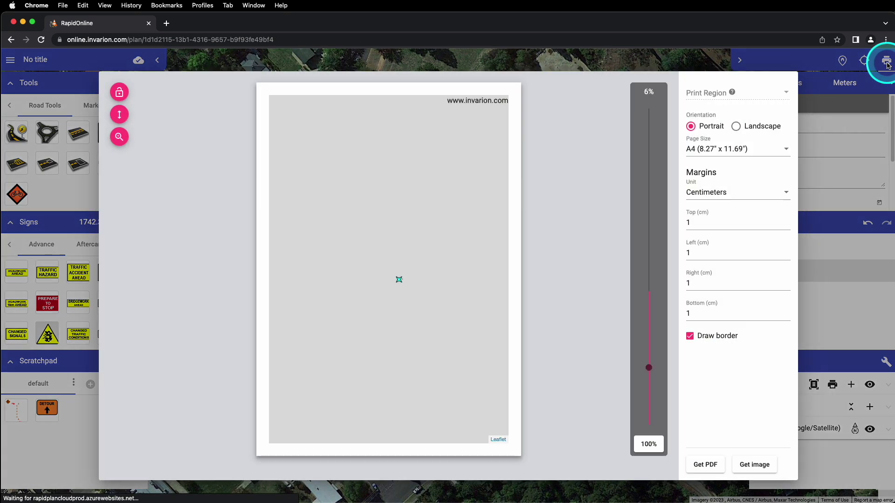
left_click(785, 161)
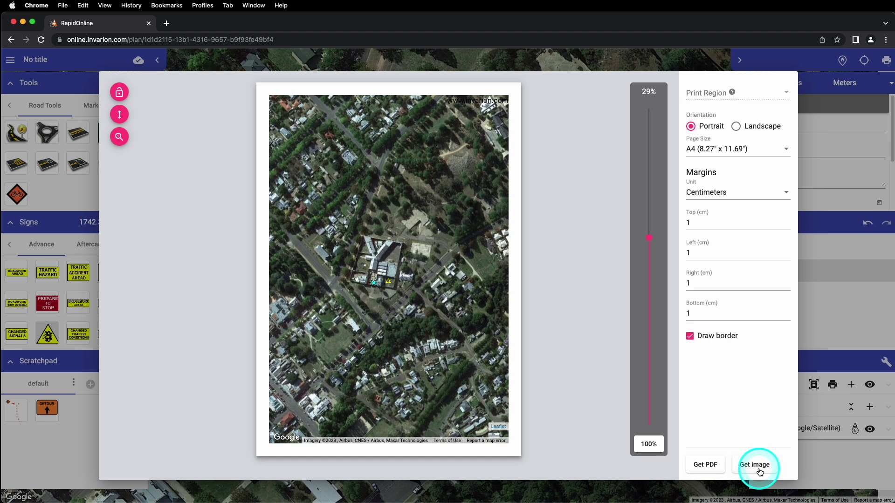
left_click(637, 493)
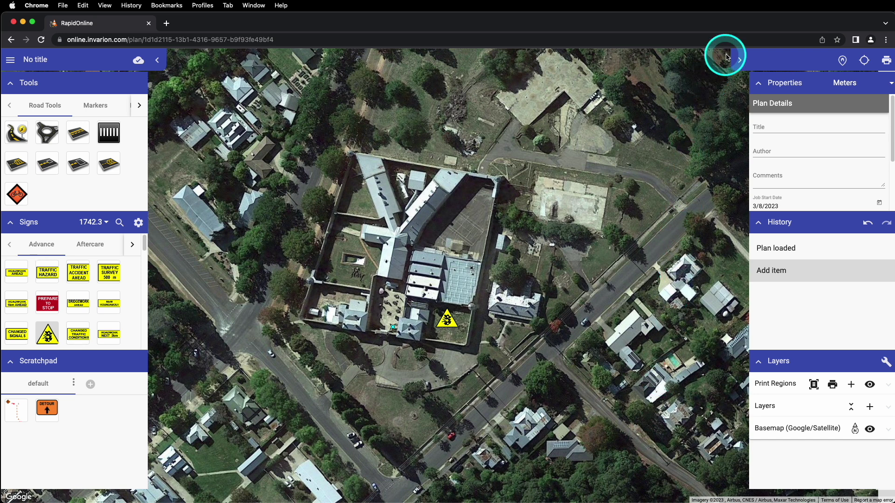
Hide and restore the right and left panels, then bring up the main menu
left_click(741, 63)
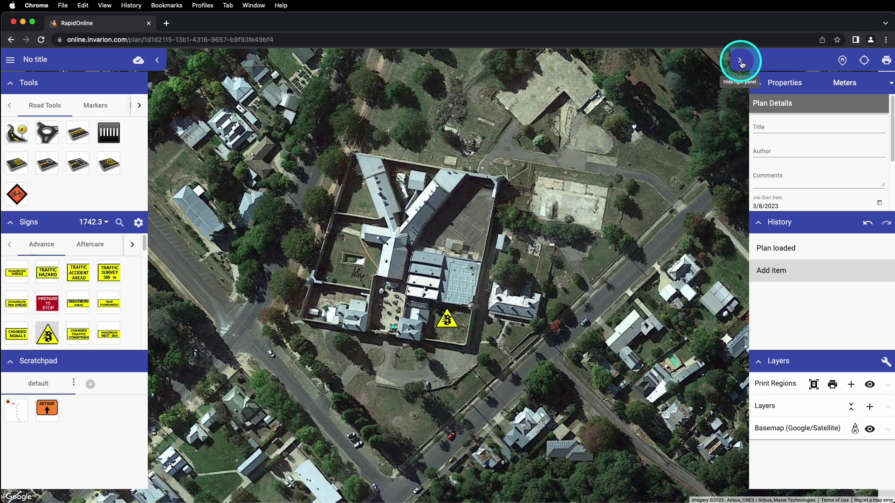
left_click(871, 57)
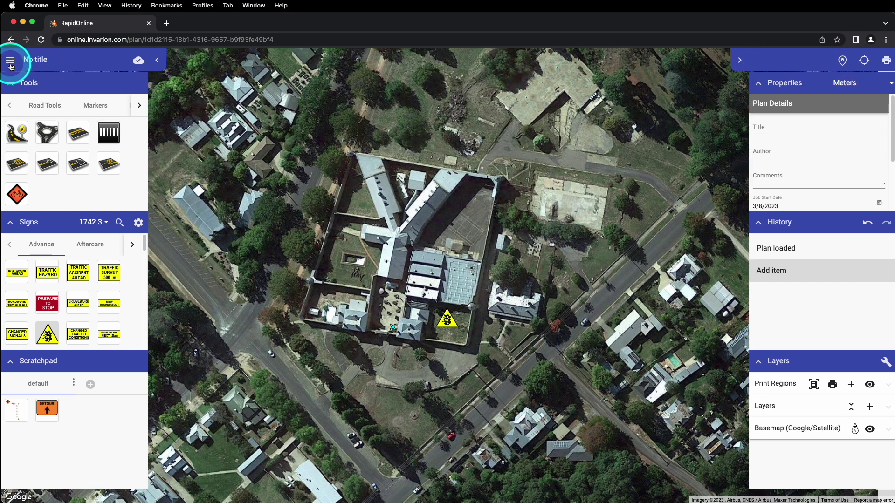
left_click(157, 61)
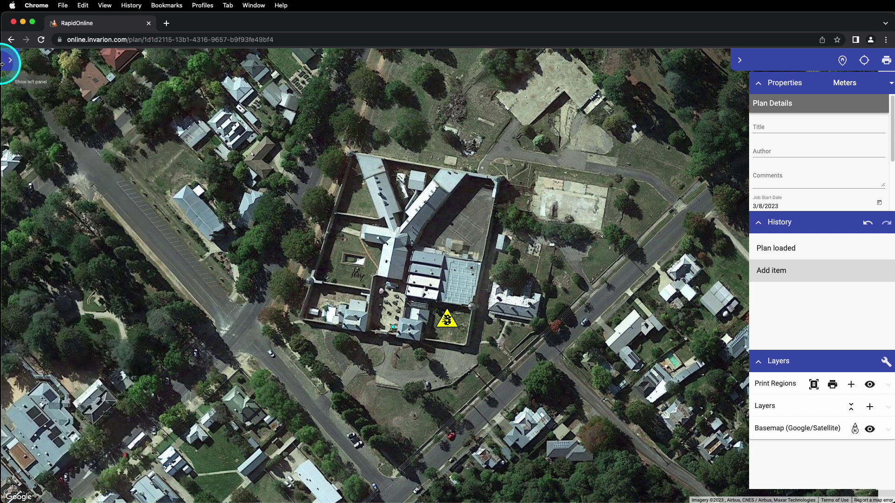
left_click(13, 63)
left_click(13, 64)
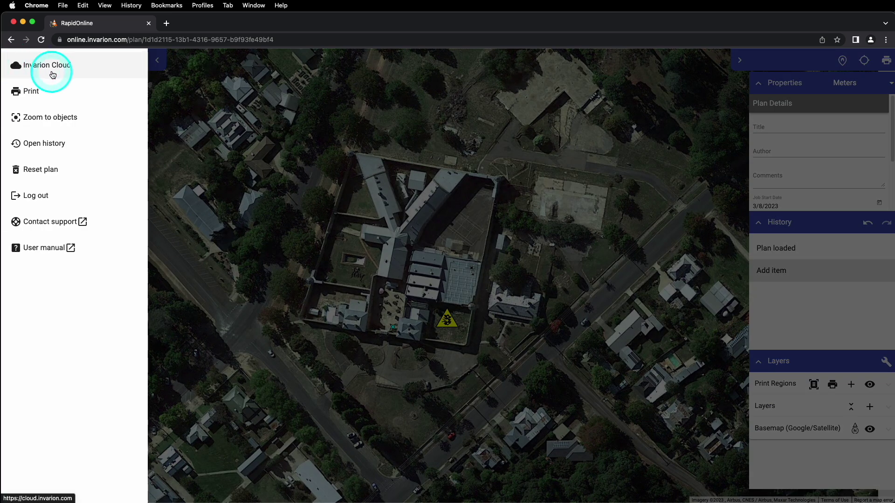
left_click(53, 75)
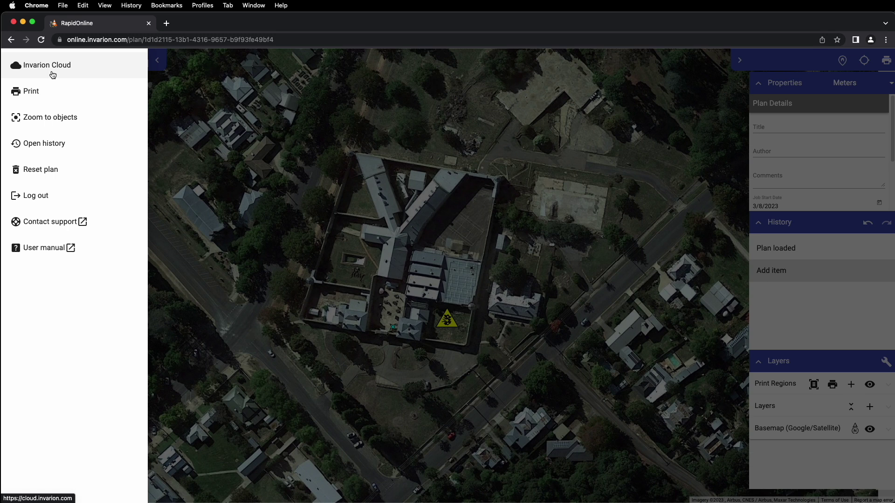
left_click(94, 82)
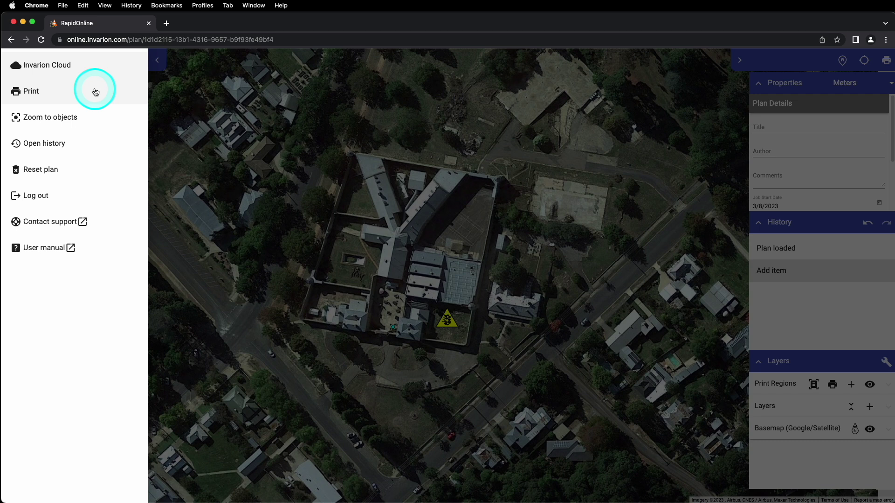
left_click(95, 116)
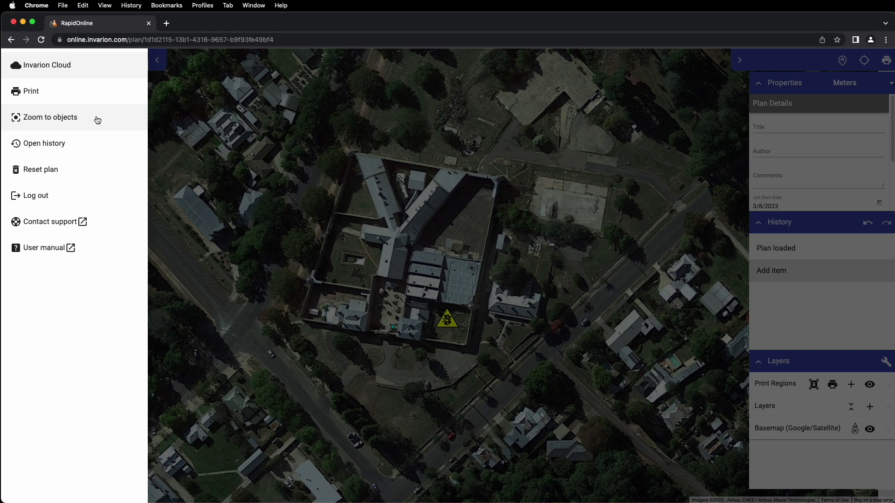
left_click(96, 119)
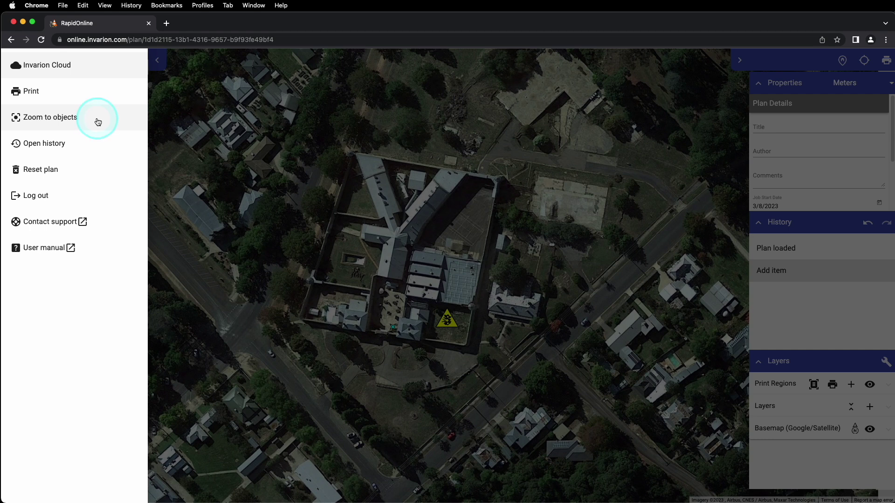
left_click(99, 148)
left_click(99, 172)
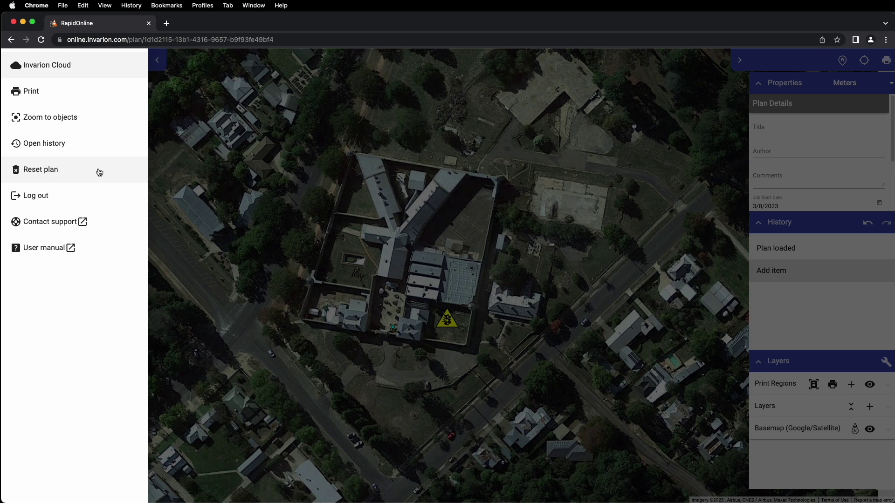
left_click(101, 187)
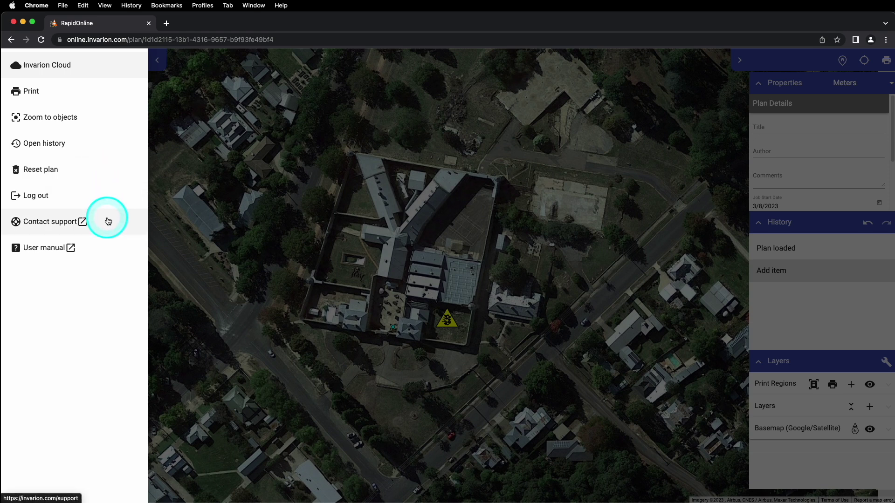
left_click(106, 256)
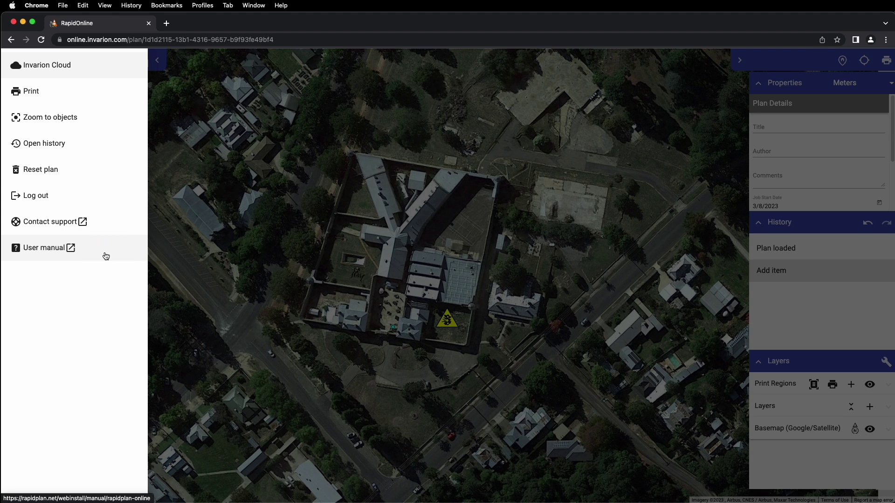
left_click(208, 254)
Add Traffic Accident Ahead and Traffic Survey 500 m signs to the compound, then select the triangle sign
left_click_drag(79, 272, 396, 289)
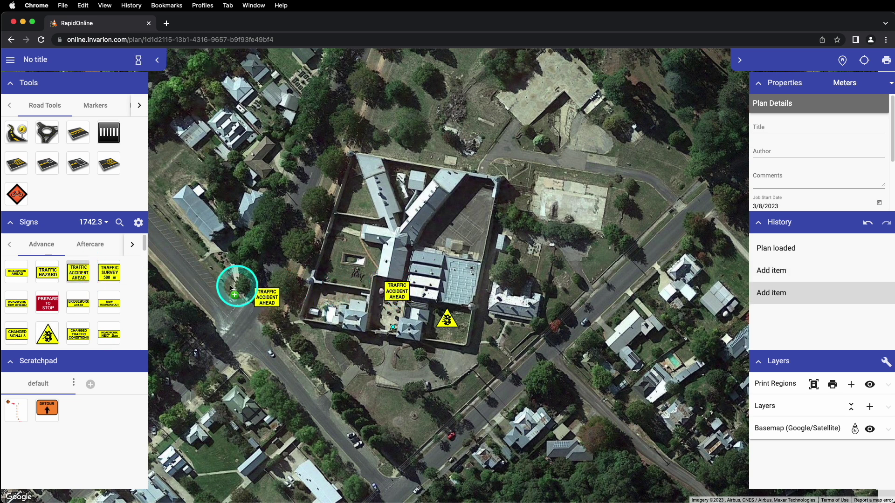
left_click_drag(119, 281, 384, 323)
scroll(448, 320, "up", 4)
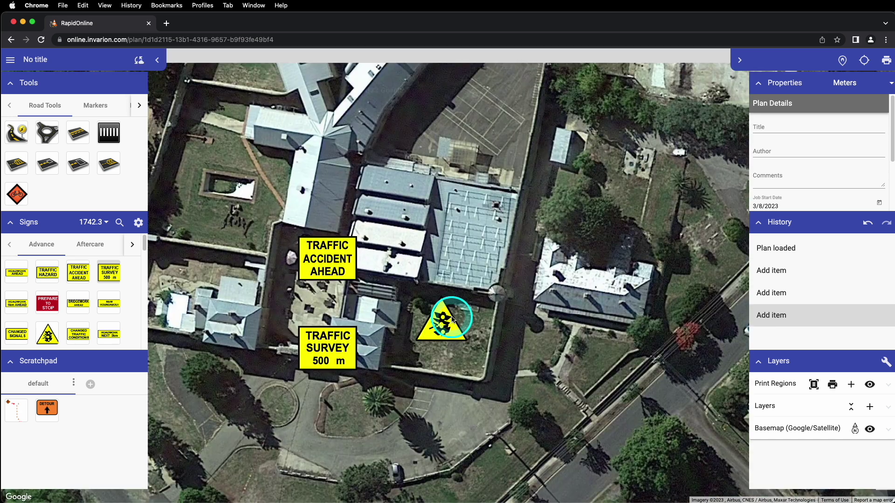
left_click(451, 321)
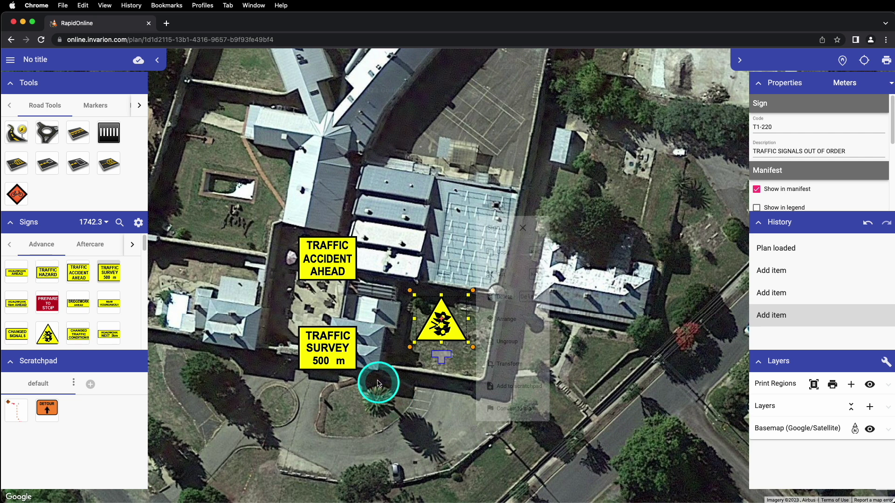
left_click_drag(279, 191, 587, 438)
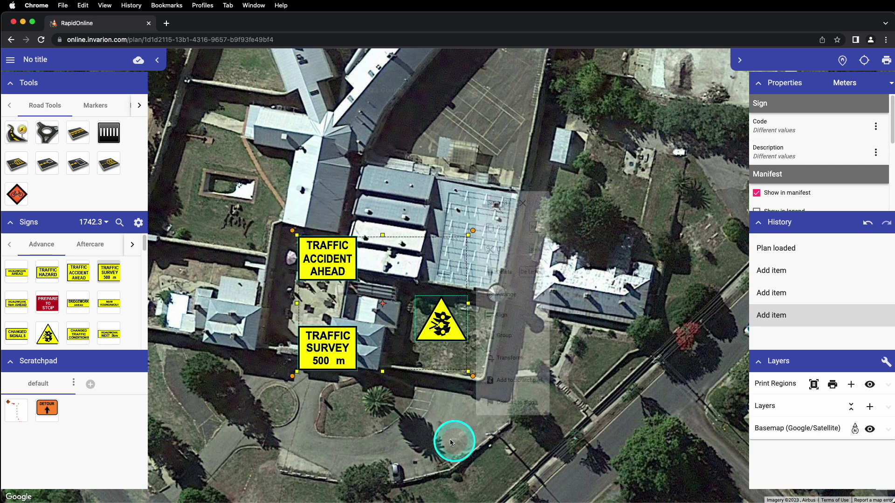
left_click(427, 431)
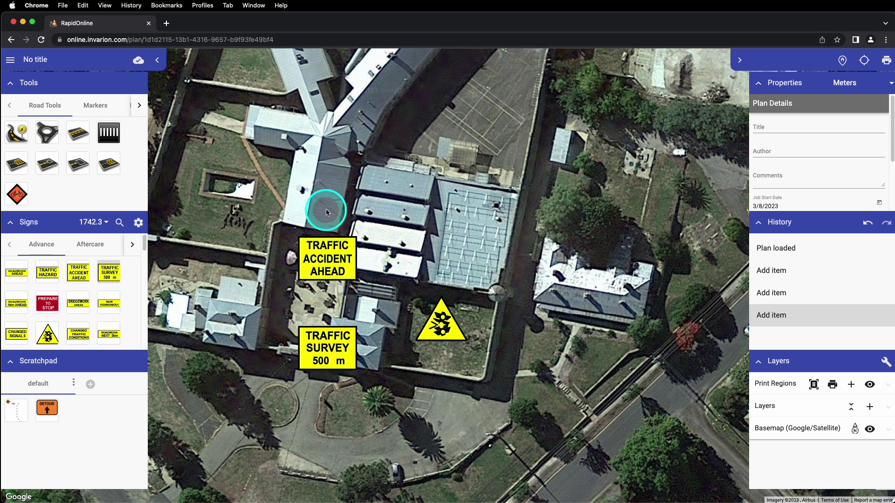
left_click_drag(326, 209, 496, 384)
left_click(496, 384)
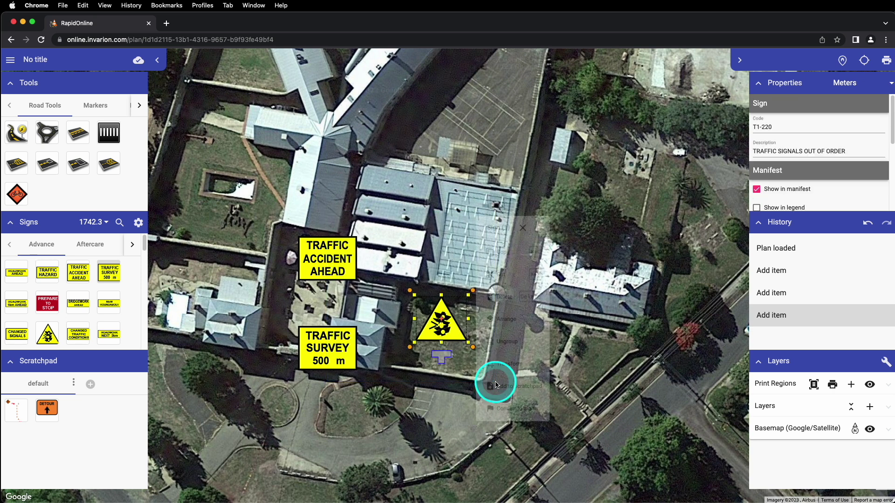
left_click(466, 394)
left_click_drag(507, 395, 340, 214)
left_click(345, 204)
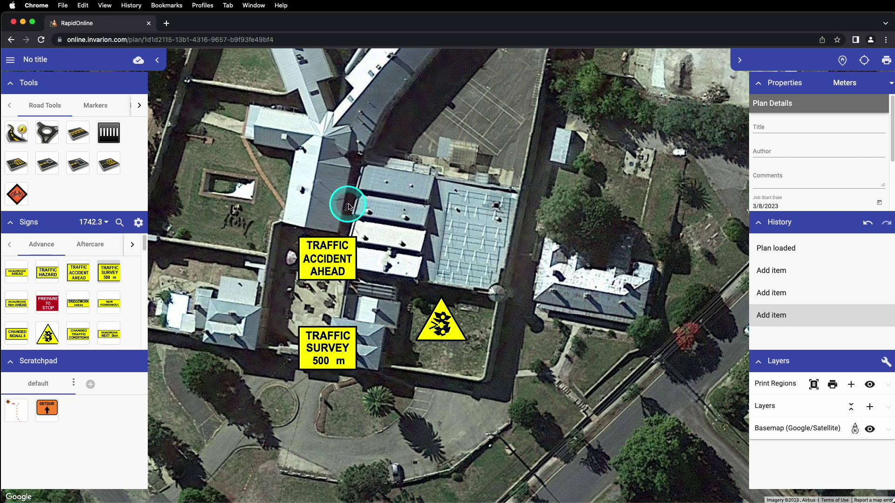
right_click(460, 340)
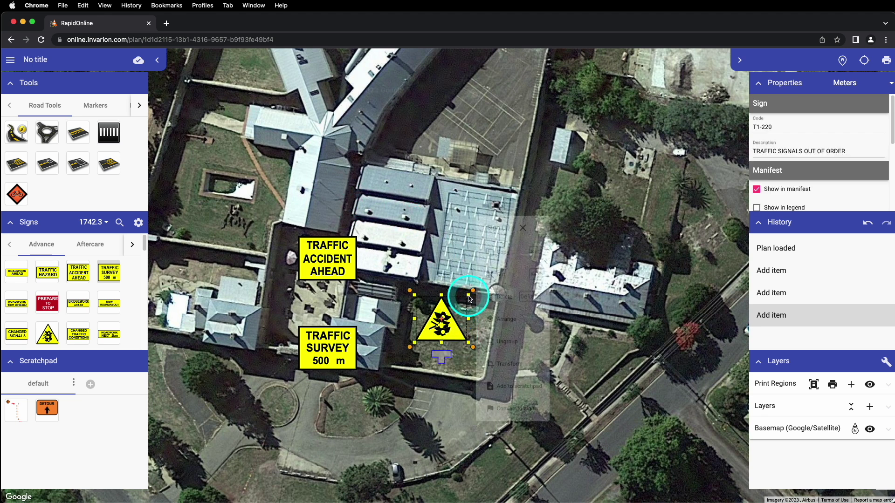
Enlarge the T1-220 triangle sign, undo, rescale it, and rotate it 90° to point left
left_click_drag(469, 298, 578, 281)
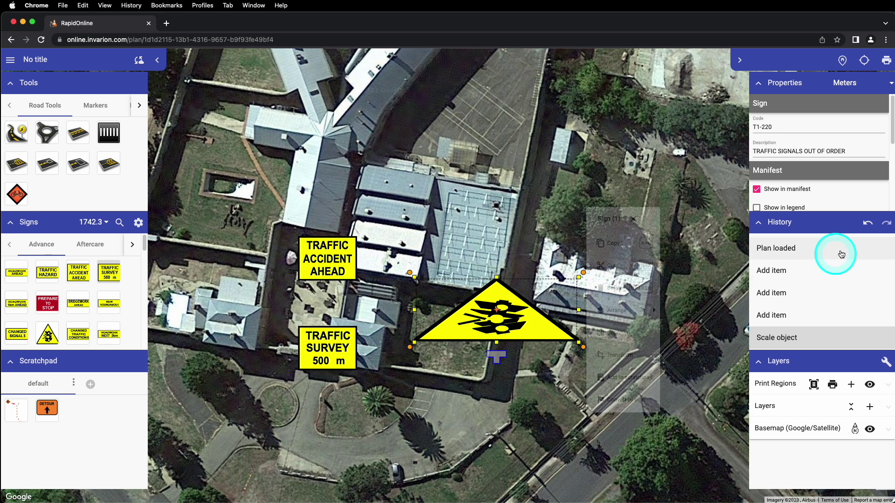
left_click(867, 222)
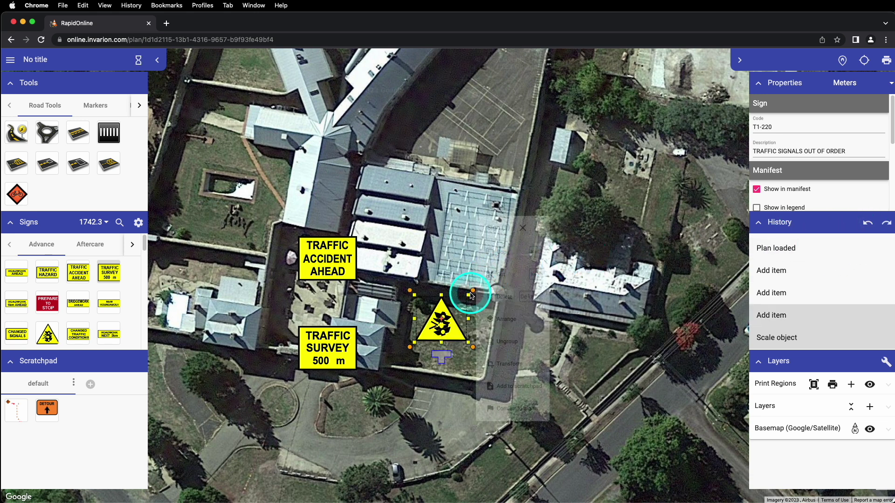
left_click_drag(470, 297, 523, 254)
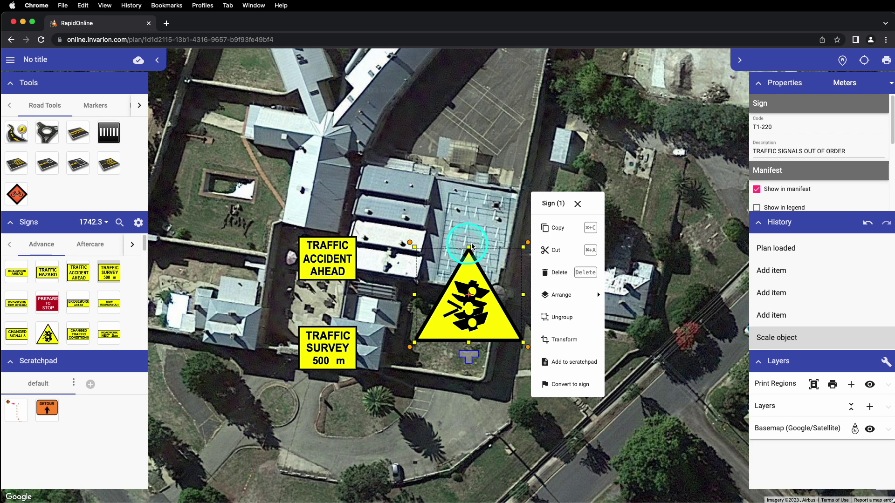
left_click_drag(527, 244, 539, 285)
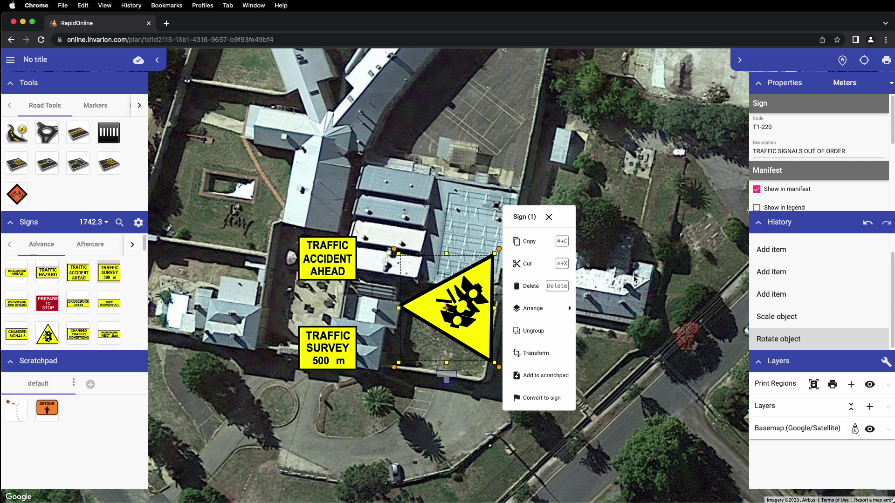
left_click(617, 268)
Show the hazard sign's Arrange options and add the TRAFFIC SURVEY sign to the selection
left_click(545, 242)
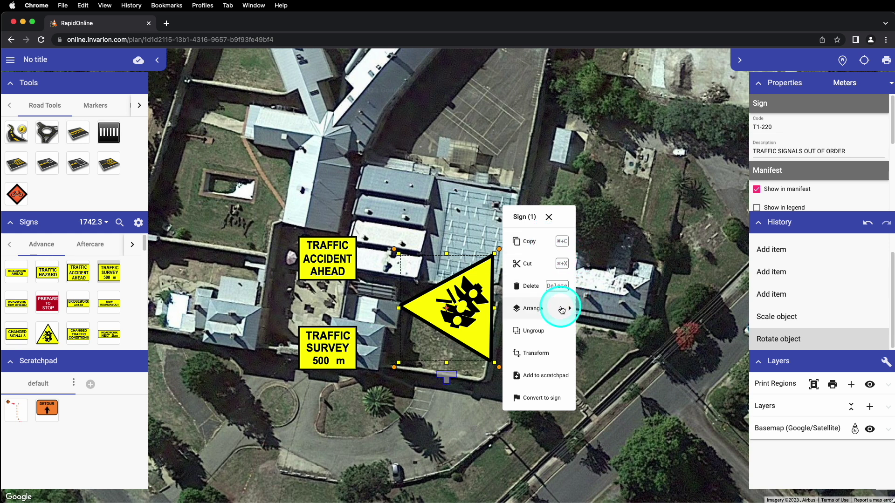
left_click(566, 308)
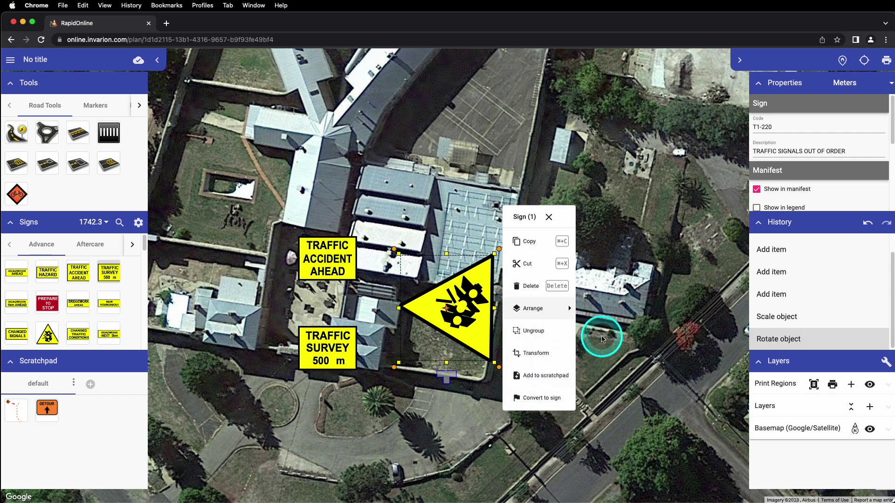
left_click(342, 344, "shift")
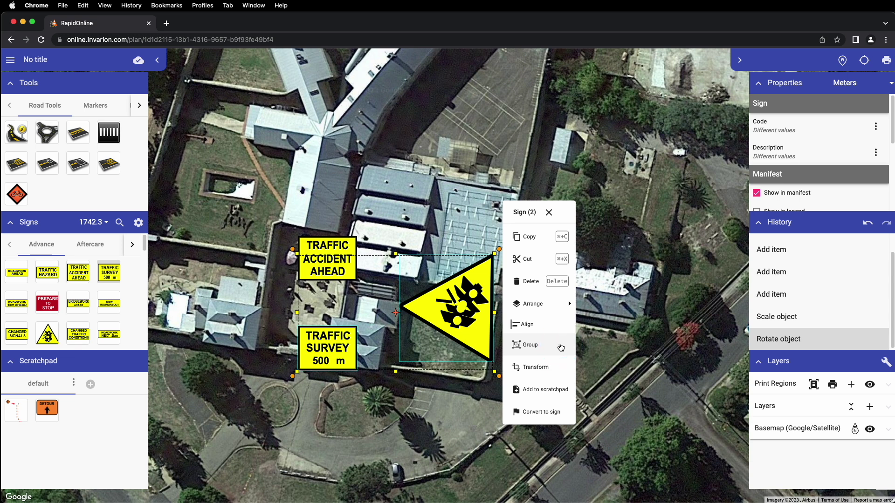
Group the two signs, shift the group slightly, then ungroup and reselect the hazard sign
left_click(560, 348)
mouse_move(443, 312)
left_mouse_down()
mouse_move(473, 305)
mouse_move(449, 312)
left_mouse_up()
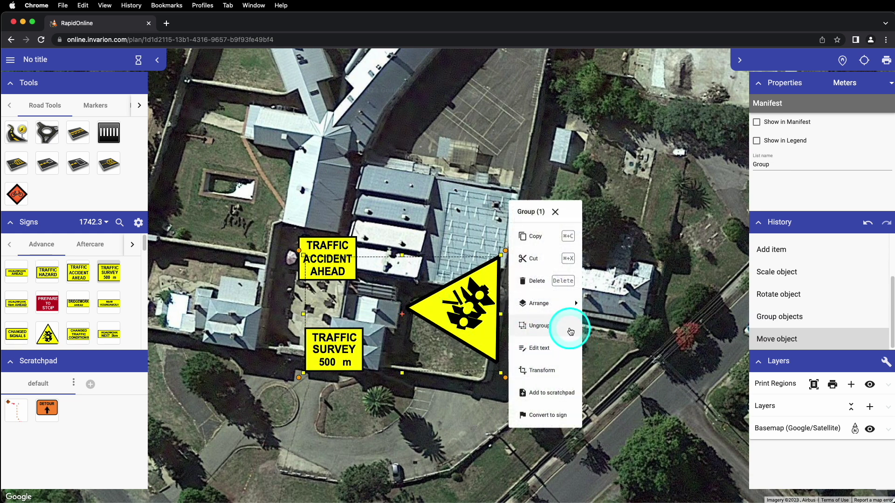
left_click(569, 326)
left_click(461, 405)
left_click(471, 322)
left_click_drag(472, 323, 474, 327)
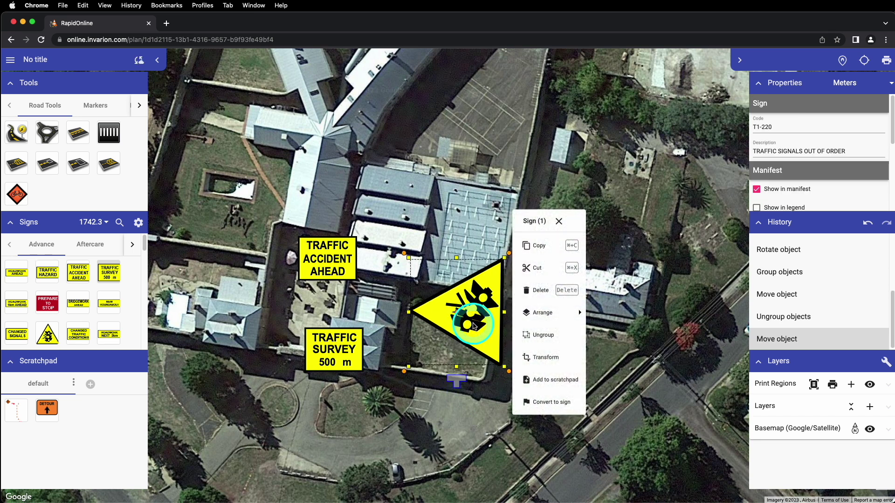
Regroup the hazard and TRAFFIC SURVEY signs and save the group to the scratchpad
left_click(346, 353, "shift")
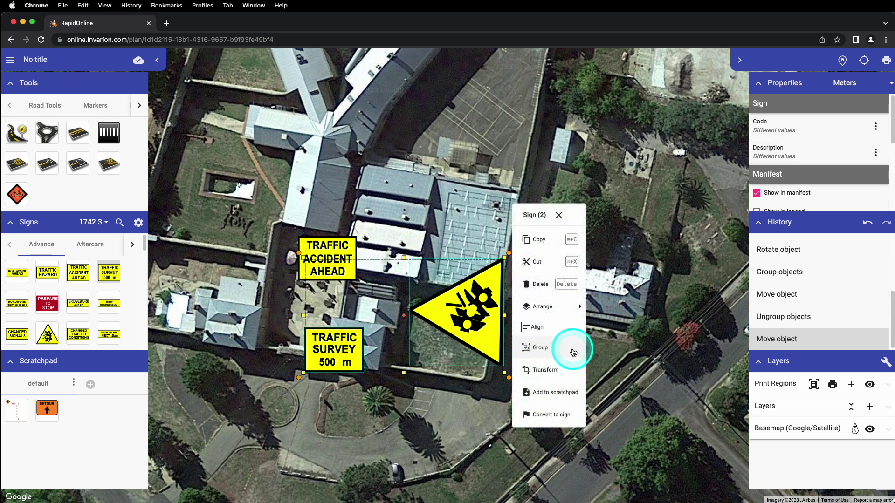
left_click(573, 353)
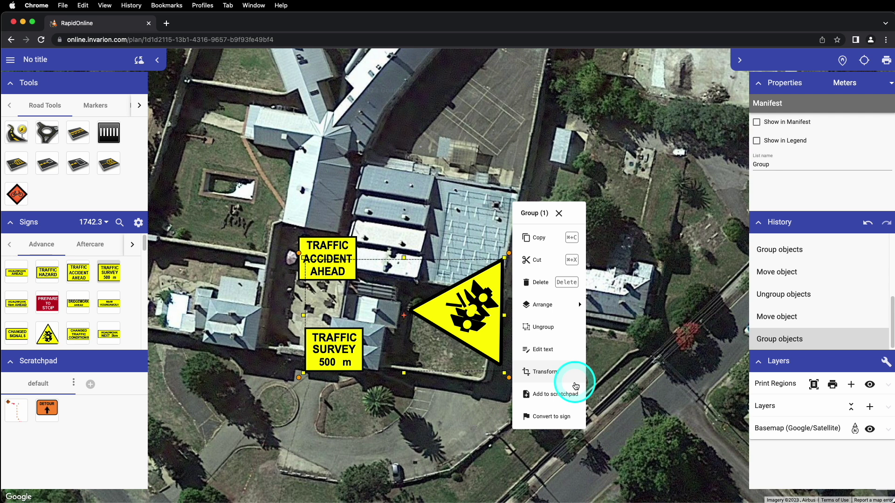
left_click(574, 404)
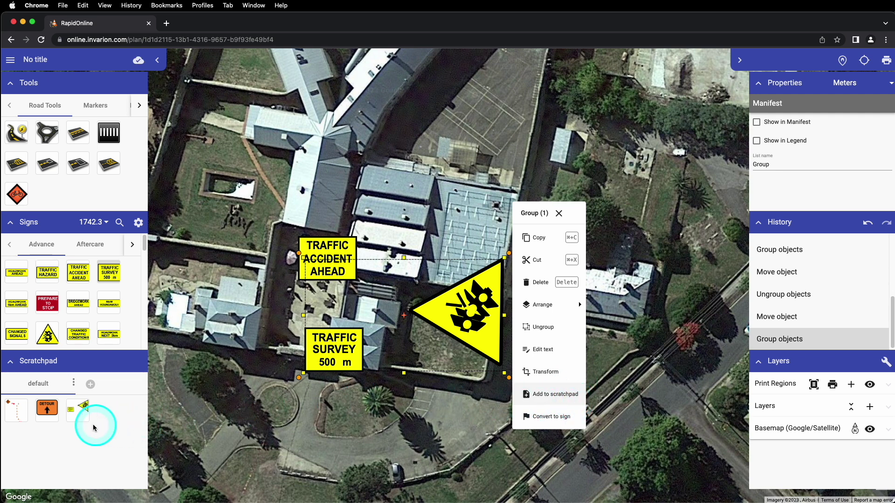
left_click(81, 417)
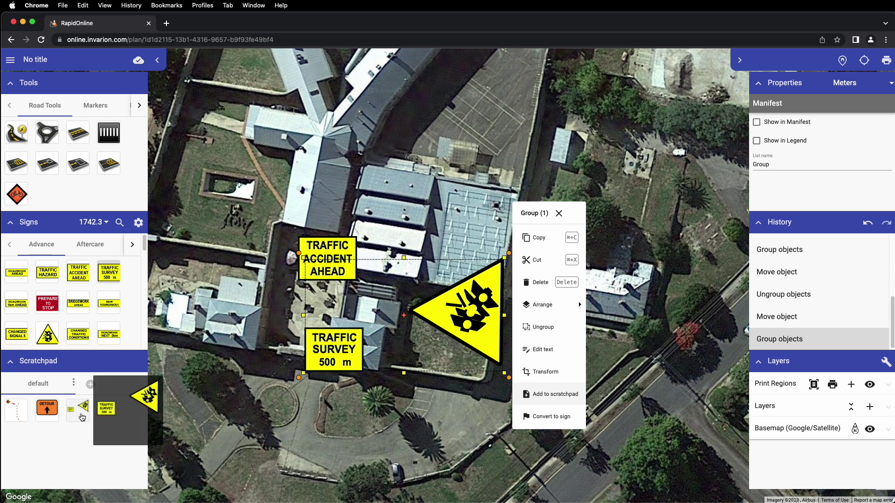
Deselect the group and enter 'Navigati' as the plan title
left_click(297, 406)
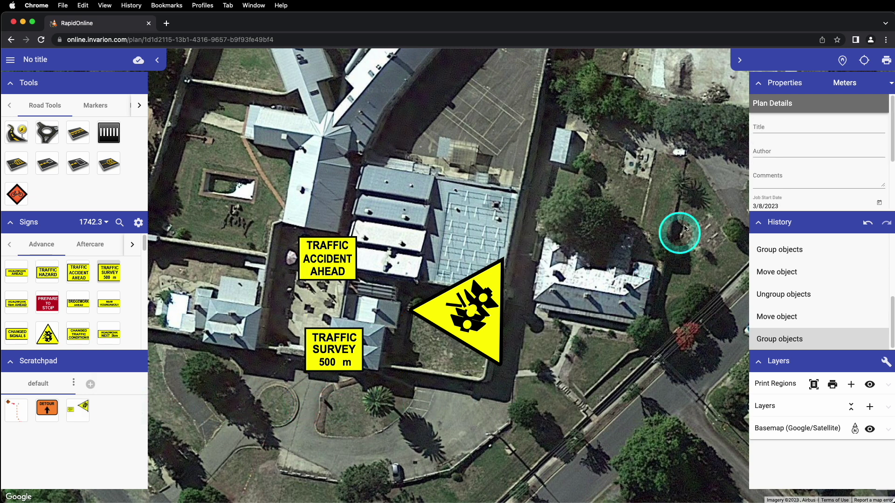
left_click(771, 124)
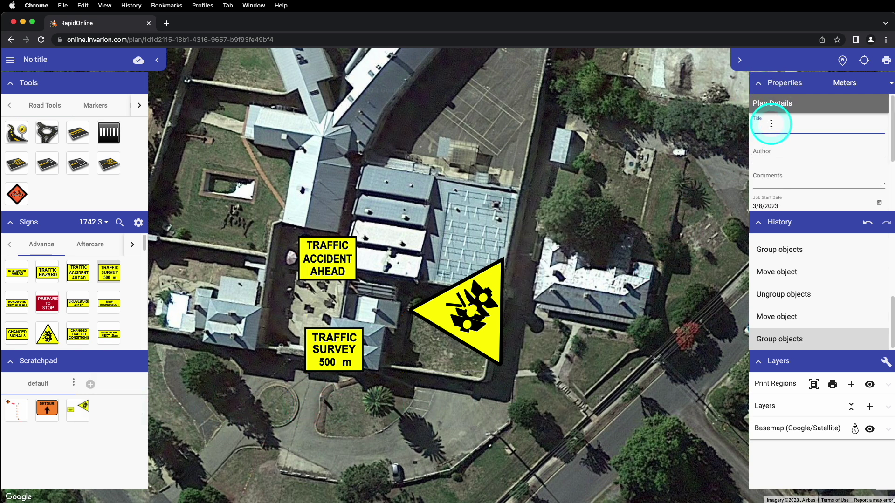
type("Navigation Video")
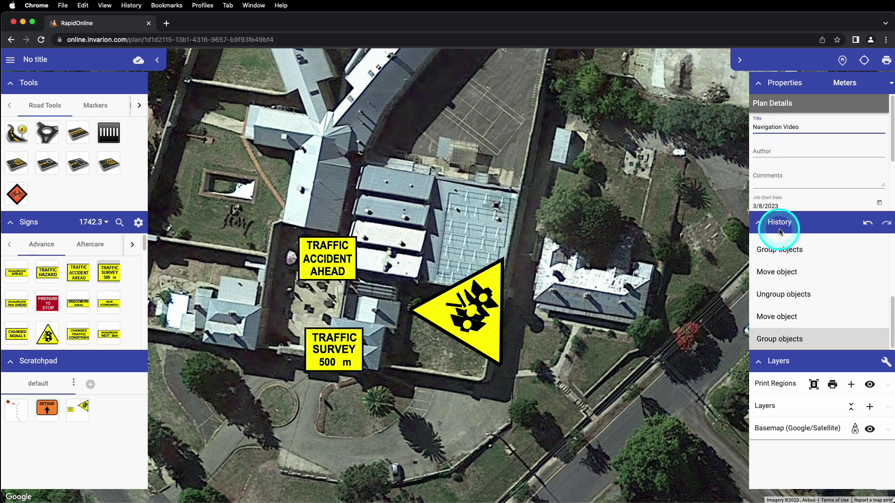
mouse_move(891, 311)
left_mouse_down()
mouse_move(890, 256)
mouse_move(886, 326)
left_mouse_up()
Undo the recent changes and revert the plan to the first Add item entry in History
left_click(874, 226)
left_click(872, 226)
left_click(871, 227)
left_click(871, 226)
left_click(870, 227)
left_click(870, 227)
left_click(870, 227)
left_click(870, 227)
left_click(870, 226)
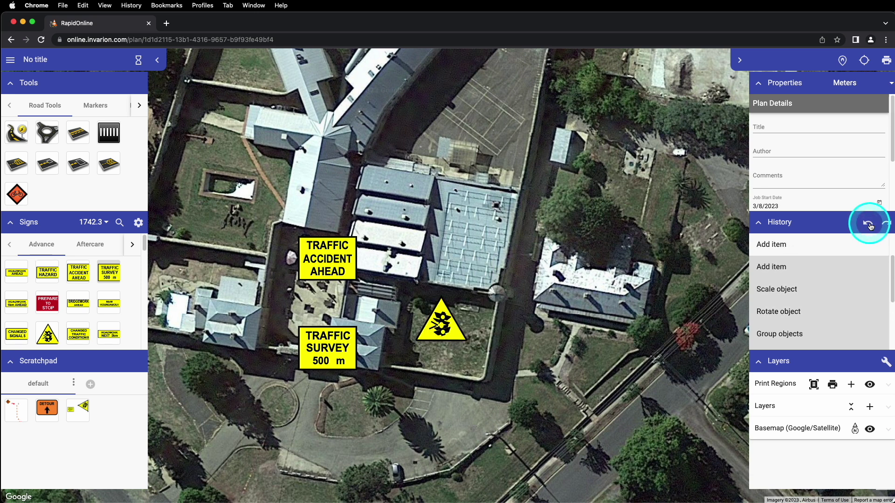
left_click_drag(885, 262, 888, 247)
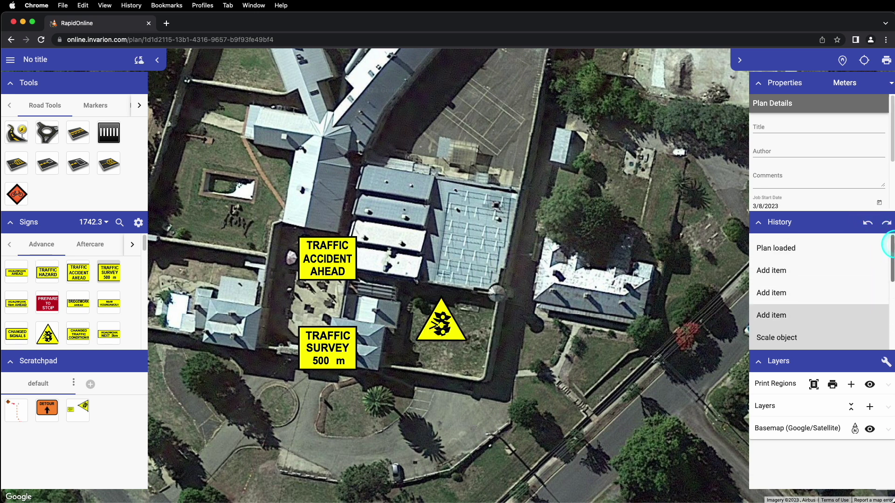
left_click(774, 276)
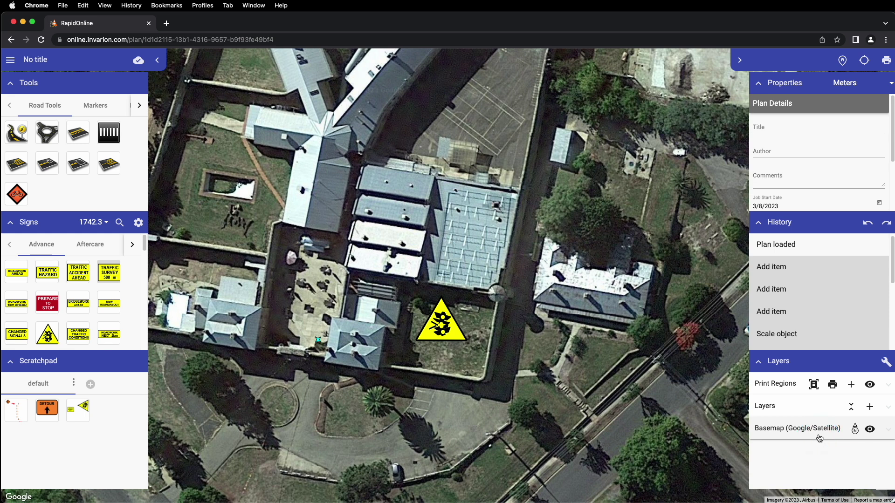
Switch the basemap to Mapbox Terrain and set its bearing to 24°
left_click(844, 437)
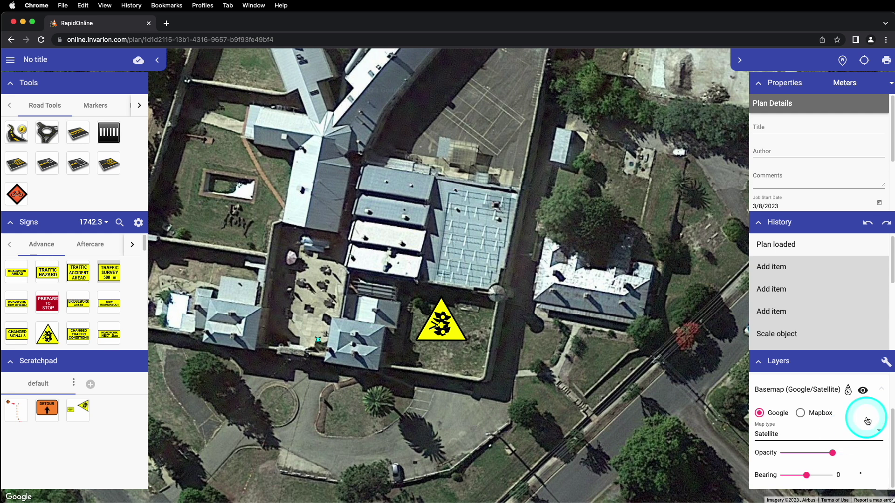
left_click(800, 412)
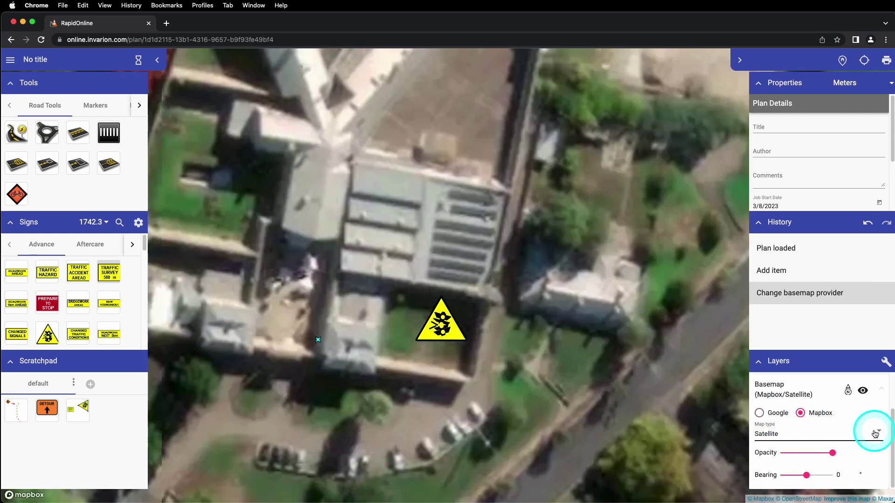
left_click(875, 434)
left_click(845, 415)
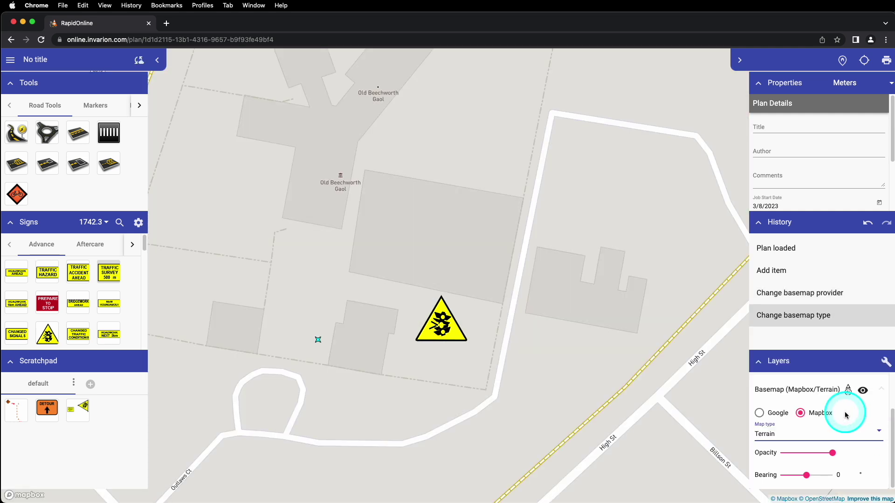
left_click_drag(807, 475, 810, 476)
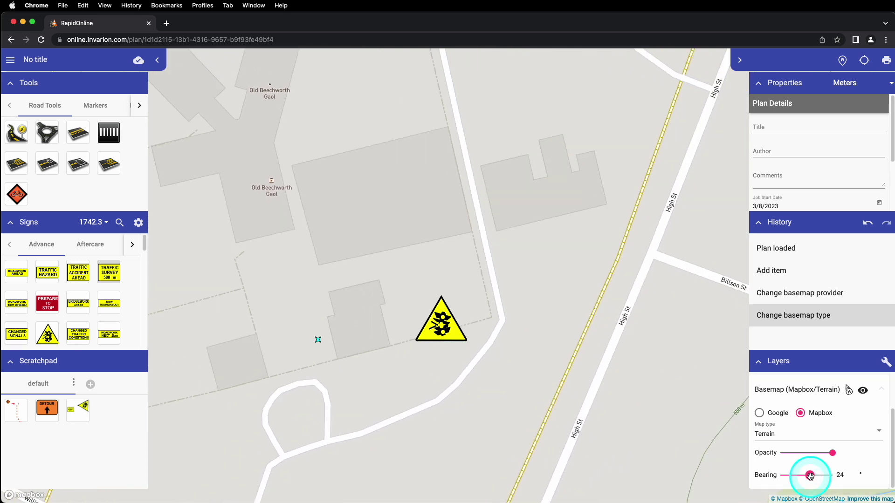